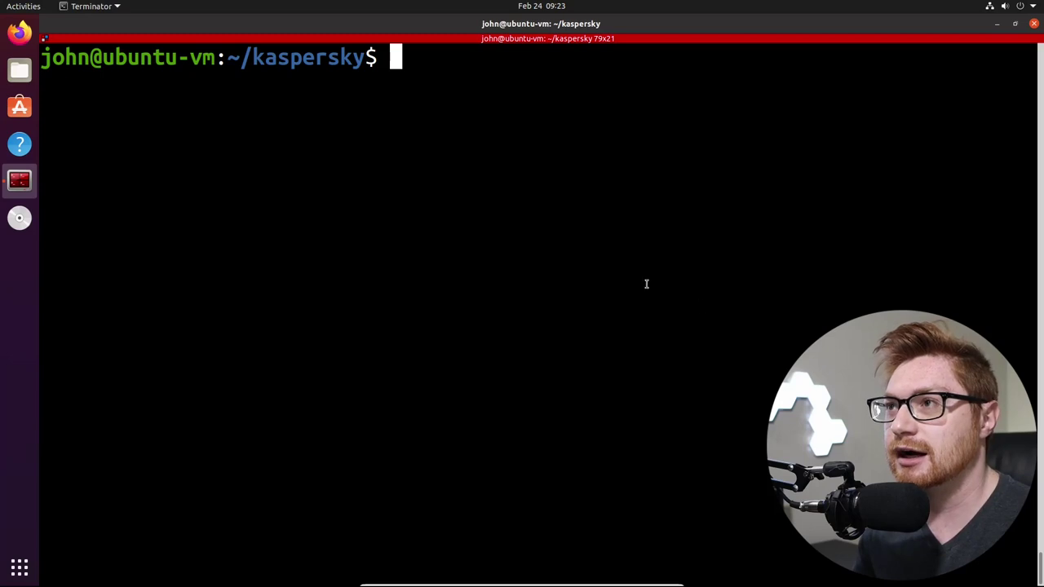
List the kaspersky folder's contents with ls.
{"action": "left_click_drag", "start_coordinate": [247, 61], "coordinate": [365, 63]}
{"action": "left_click", "coordinate": [366, 62]}
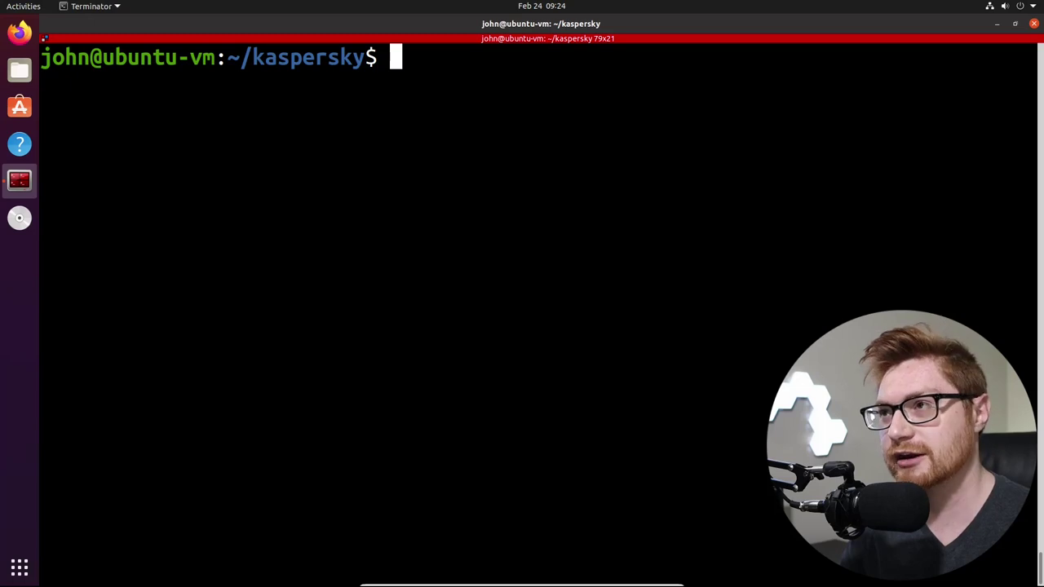
{"action": "type", "text": "ls"}
{"action": "key", "text": "Return"}
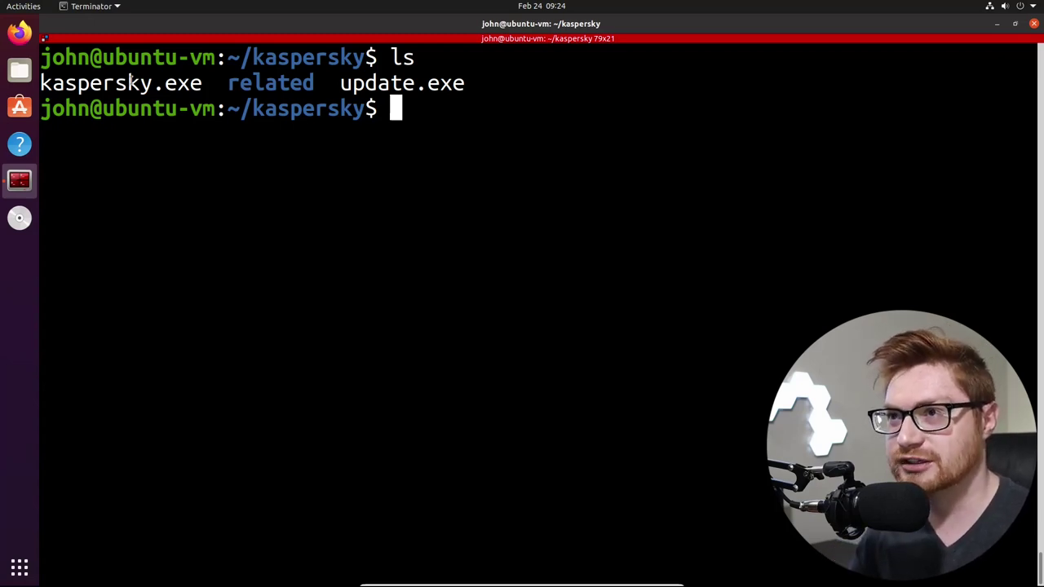
Highlight kaspersky.exe in the listing, then launch Firefox from the dock.
{"action": "double_click", "coordinate": [131, 82]}
{"action": "left_click", "coordinate": [130, 82]}
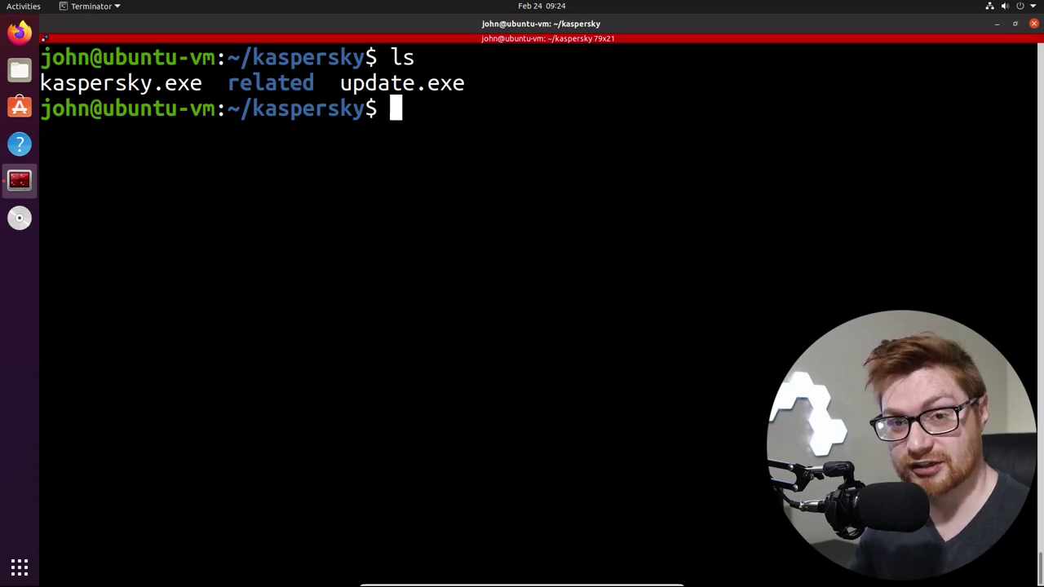
{"action": "left_click", "coordinate": [20, 33]}
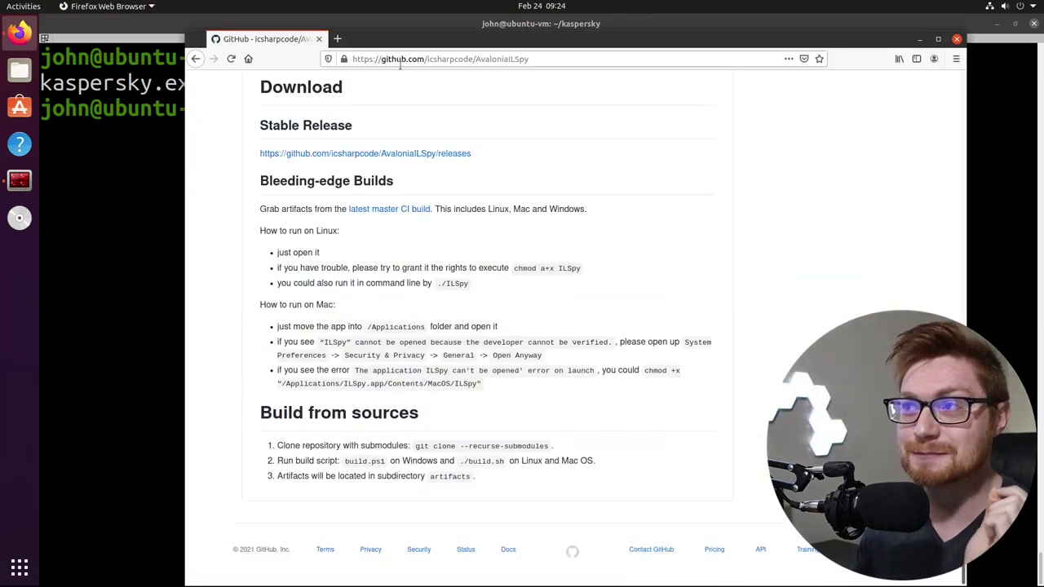
Search Google for 'kaspersky installation path'.
{"action": "left_click", "coordinate": [424, 58]}
{"action": "type", "text": "google"}
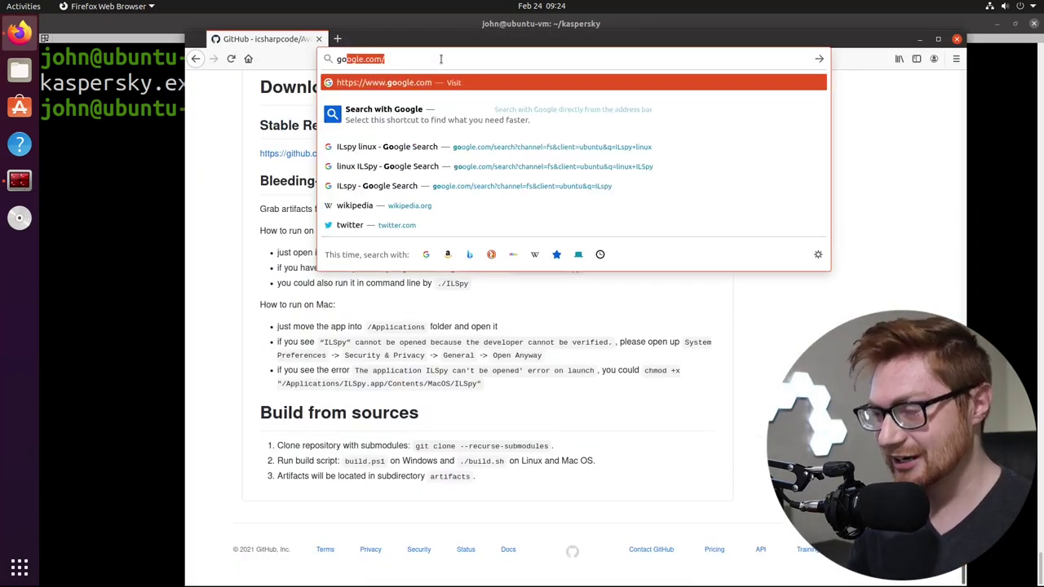
{"action": "type", "text": ".com"}
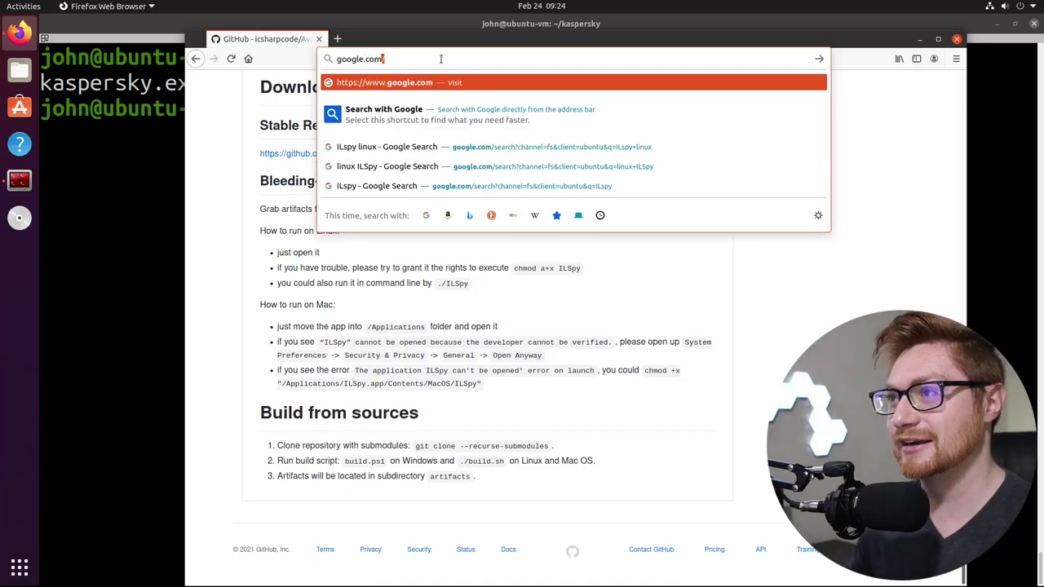
{"action": "key", "text": "Return"}
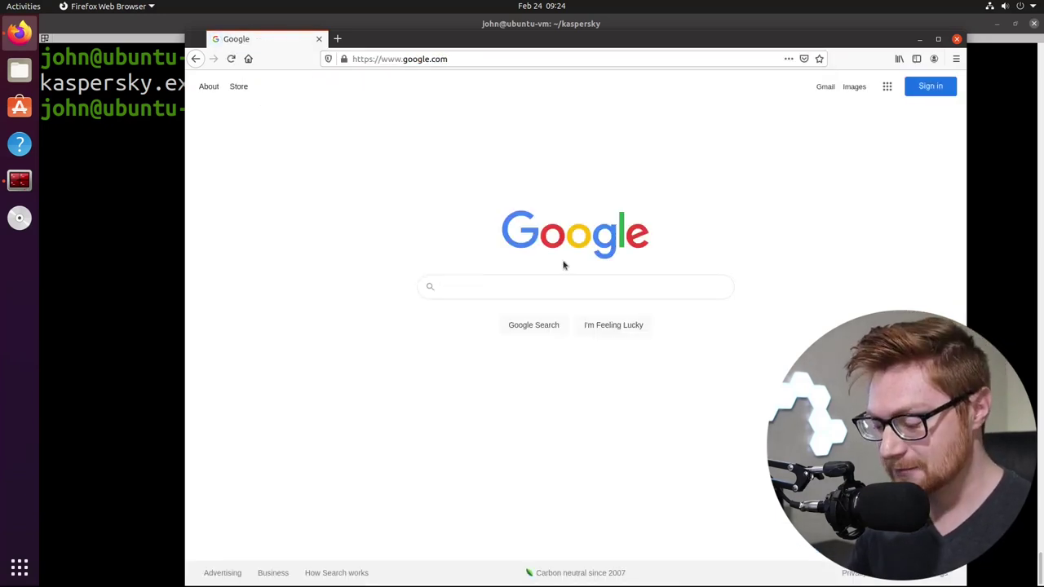
{"action": "type", "text": "ksp"}
{"action": "key", "text": "BackSpace"}
{"action": "key", "text": "BackSpace"}
{"action": "type", "text": "asper"}
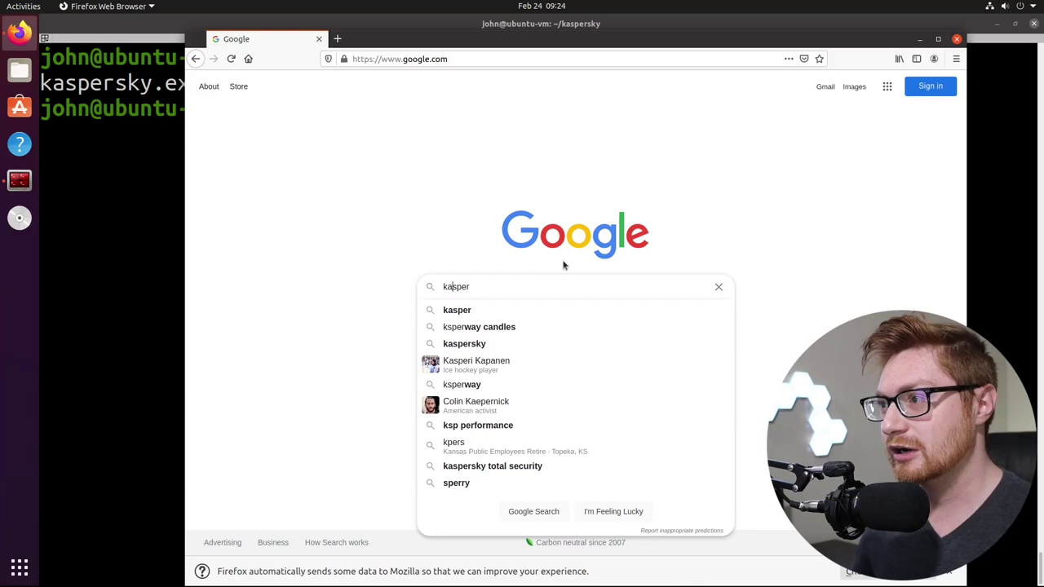
{"action": "type", "text": "sky instal"}
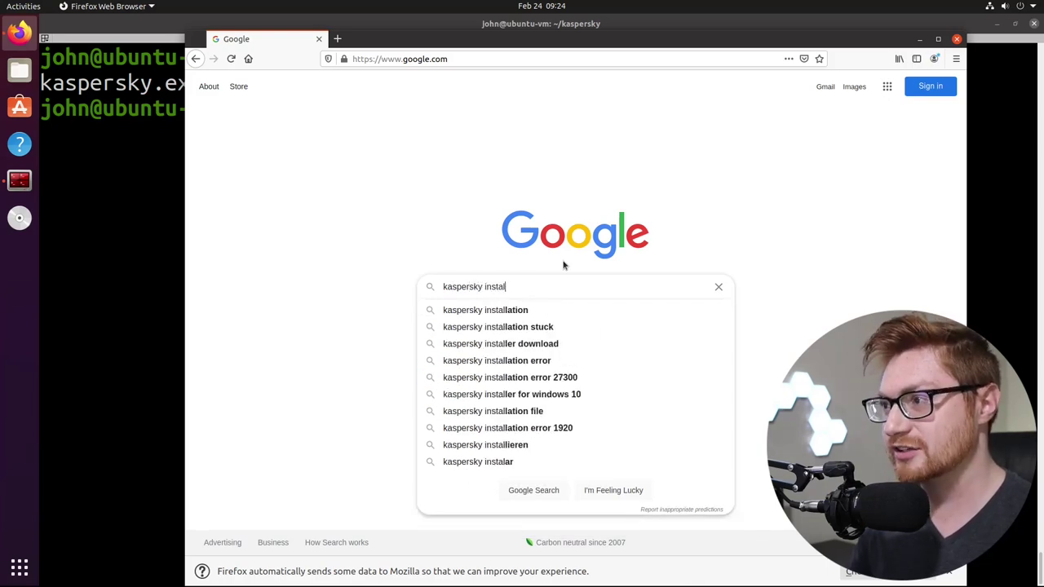
{"action": "type", "text": "lation pat"}
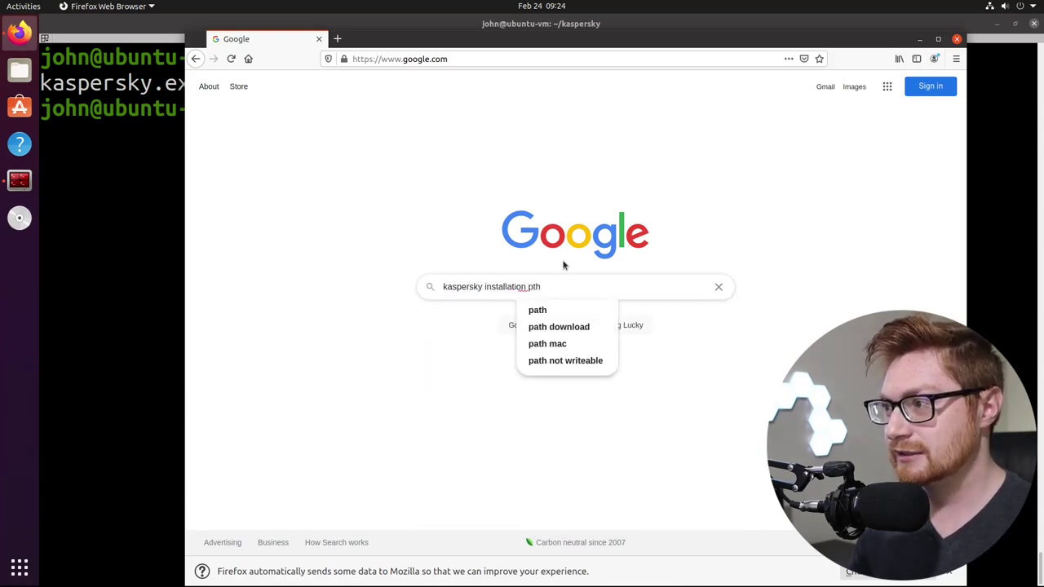
{"action": "key", "text": "BackSpace"}
{"action": "type", "text": "th"}
{"action": "key", "text": "Return"}
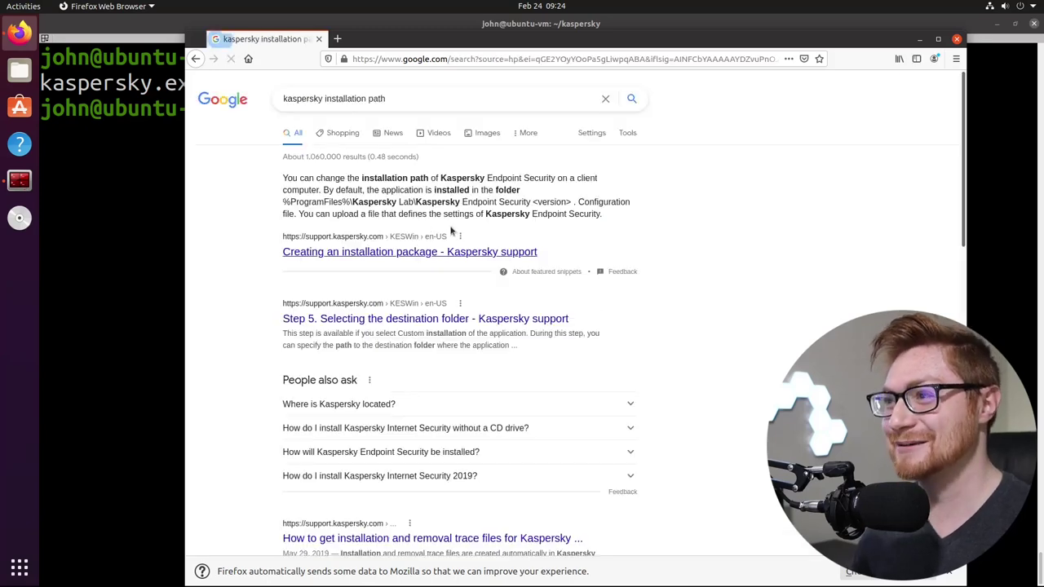
Zoom the results, highlight the default Kaspersky Lab folder path, then close Firefox.
{"action": "key", "text": "ctrl+plus"}
{"action": "key", "text": "ctrl+plus"}
{"action": "key", "text": "ctrl+plus"}
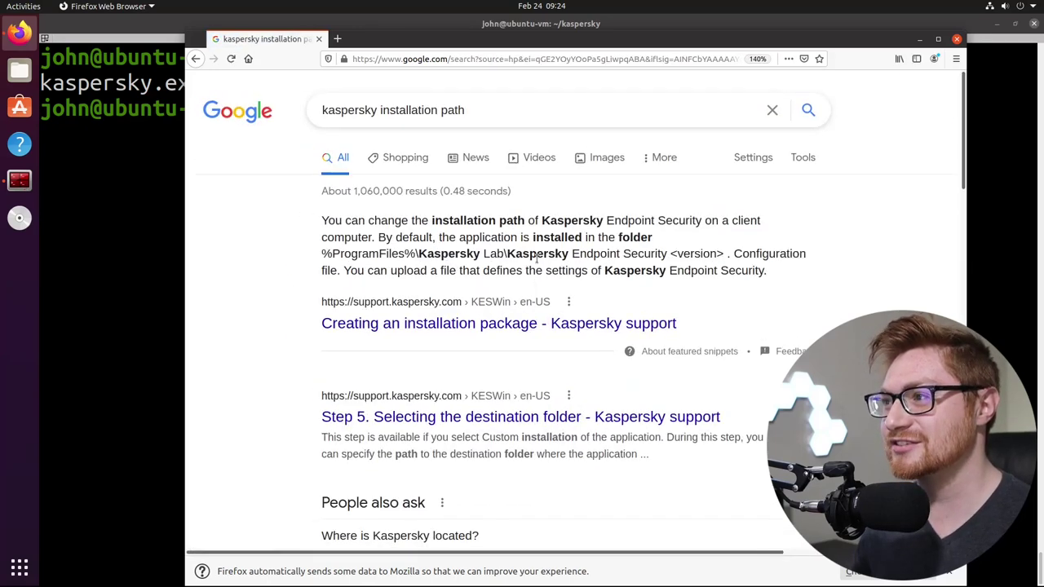
{"action": "left_click_drag", "start_coordinate": [538, 221], "coordinate": [612, 223]}
{"action": "left_click", "coordinate": [611, 224]}
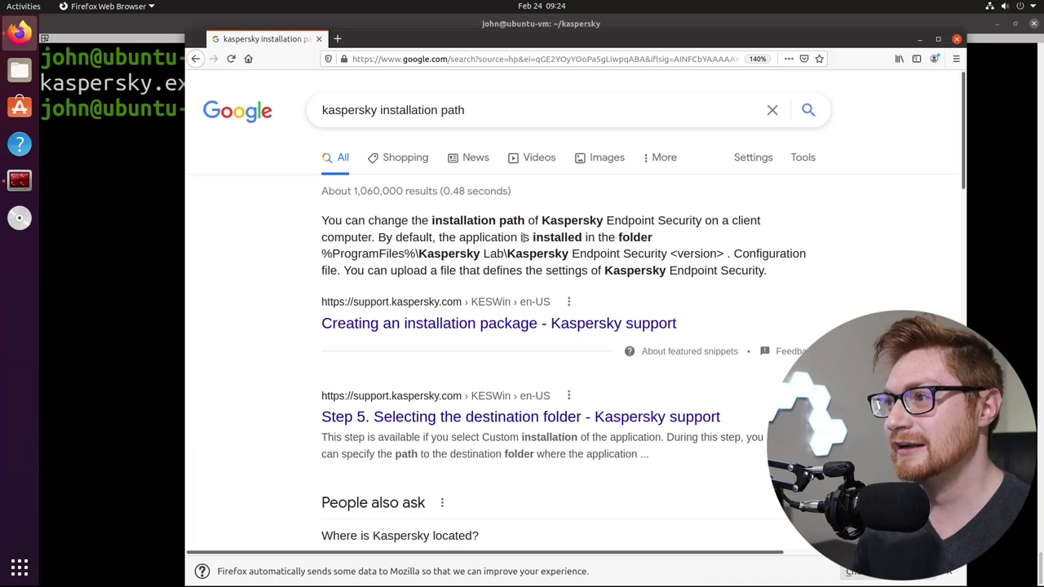
{"action": "left_click_drag", "start_coordinate": [440, 237], "coordinate": [651, 238]}
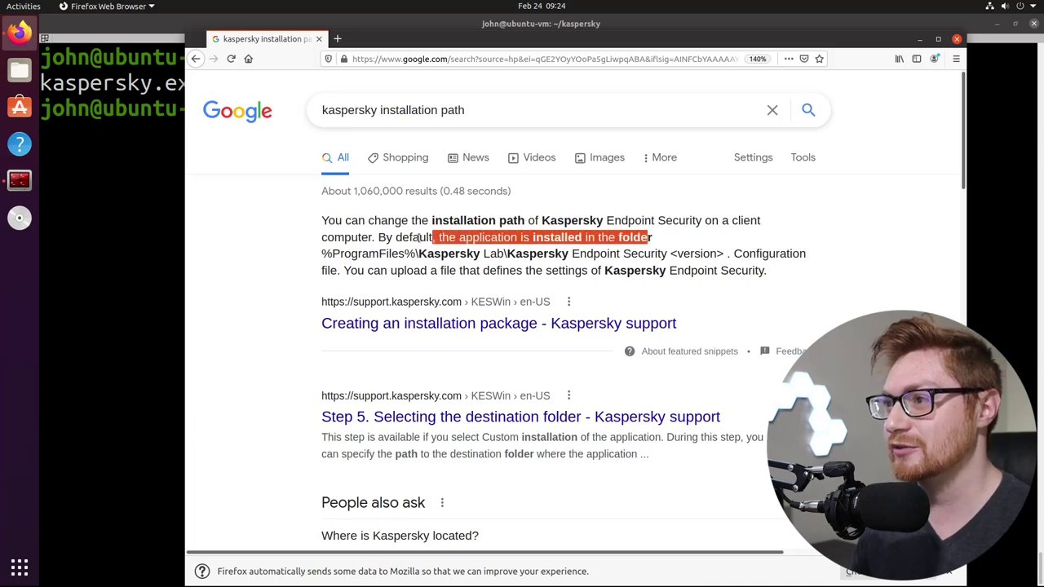
{"action": "left_click", "coordinate": [337, 254]}
{"action": "key", "text": "ctrl+plus"}
{"action": "left_click_drag", "start_coordinate": [521, 268], "coordinate": [721, 267]}
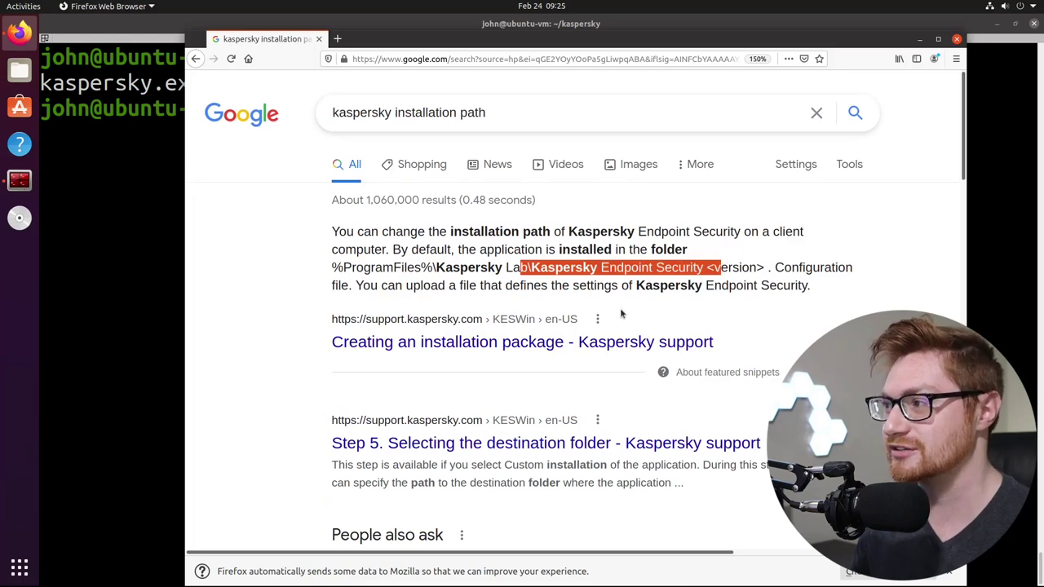
{"action": "key", "text": "ctrl+plus"}
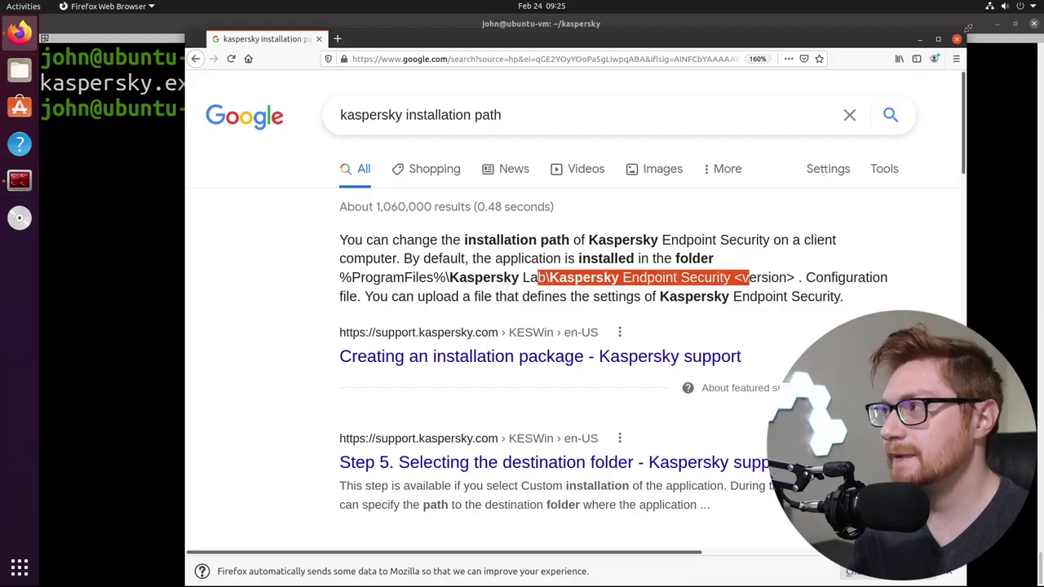
{"action": "left_click", "coordinate": [958, 40]}
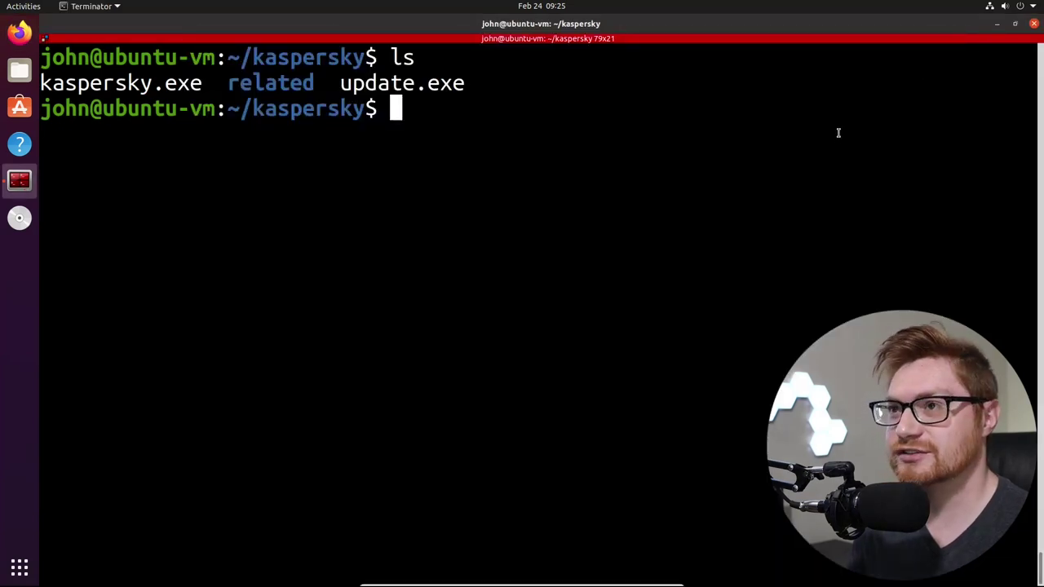
Mark kaspersky.exe and update.exe, then list the related/ folder with ls.
{"action": "double_click", "coordinate": [95, 82]}
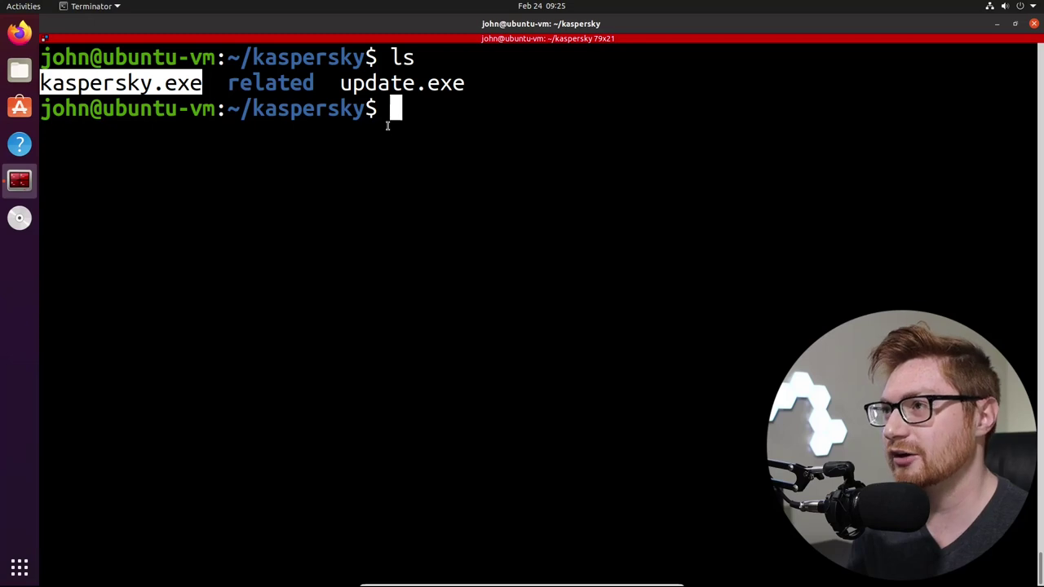
{"action": "double_click", "coordinate": [379, 85]}
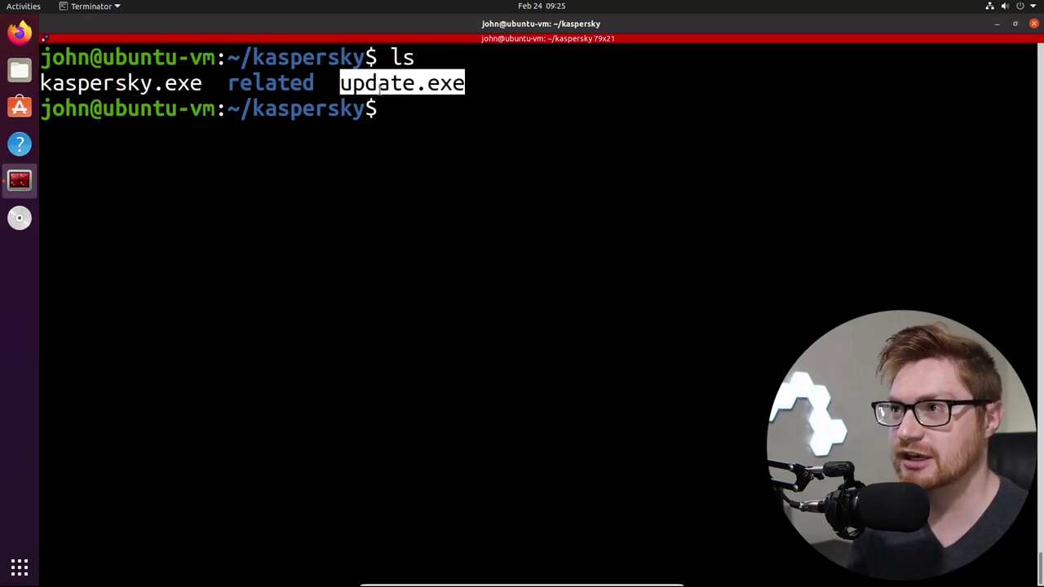
{"action": "left_click", "coordinate": [413, 177]}
{"action": "type", "text": "ls re"}
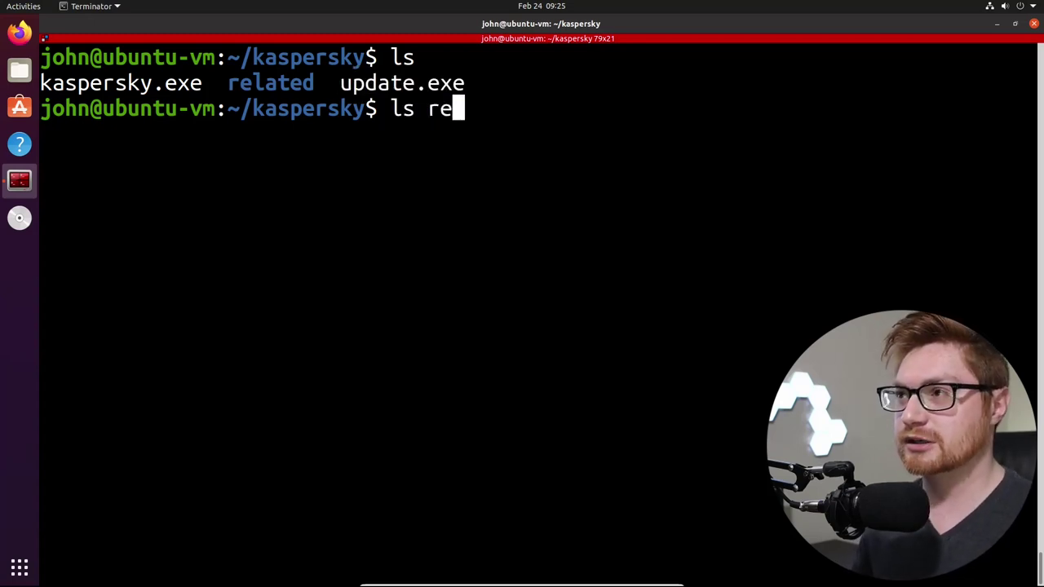
{"action": "key", "text": "Tab"}
{"action": "key", "text": "Return"}
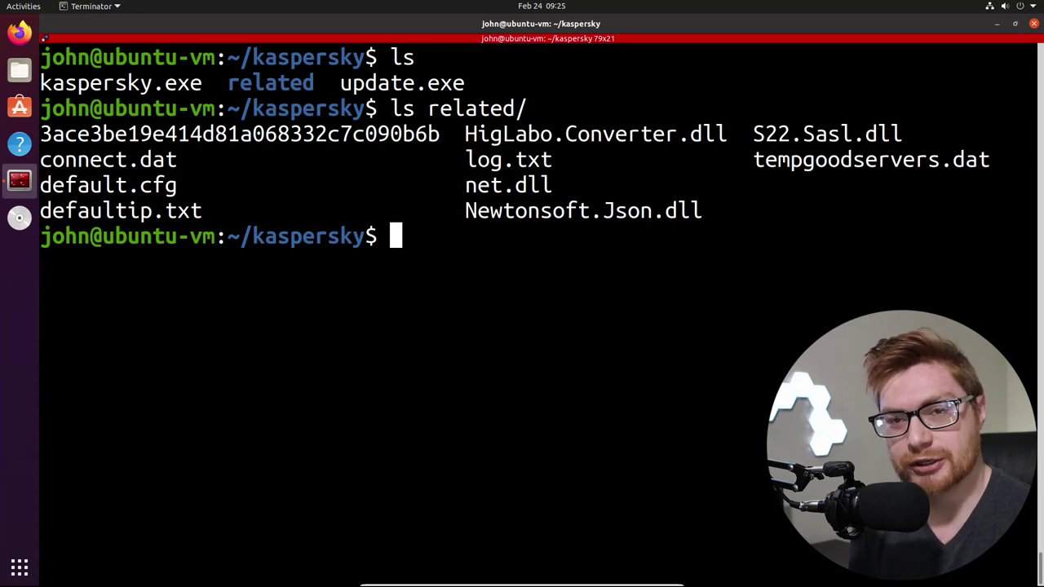
Highlight HigLabo.Converter.dll, Newtonsoft.Json.dll and S22.Sasl.dll, then switch to the Windows VM.
{"action": "double_click", "coordinate": [528, 135]}
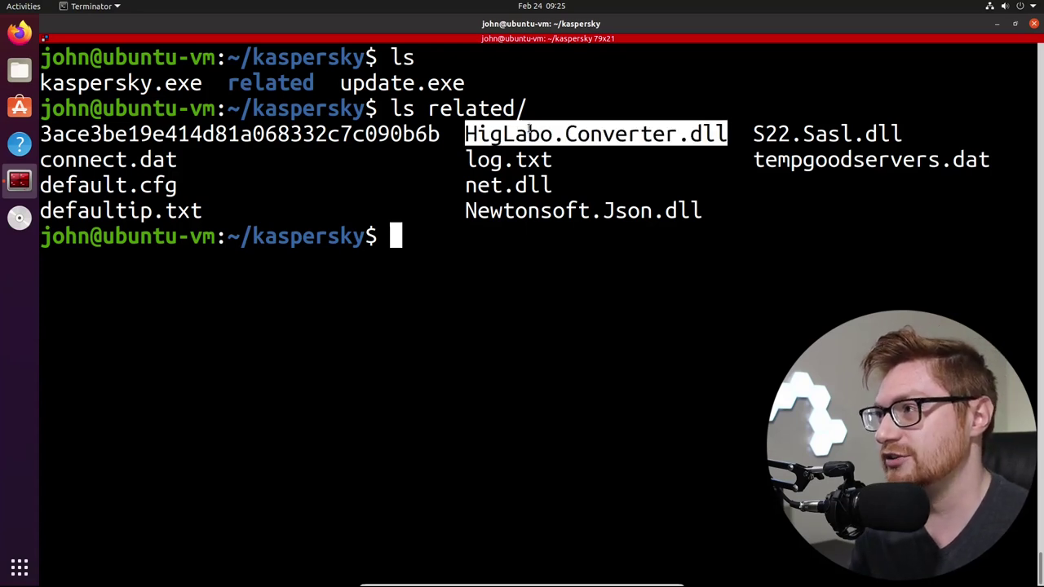
{"action": "double_click", "coordinate": [590, 213]}
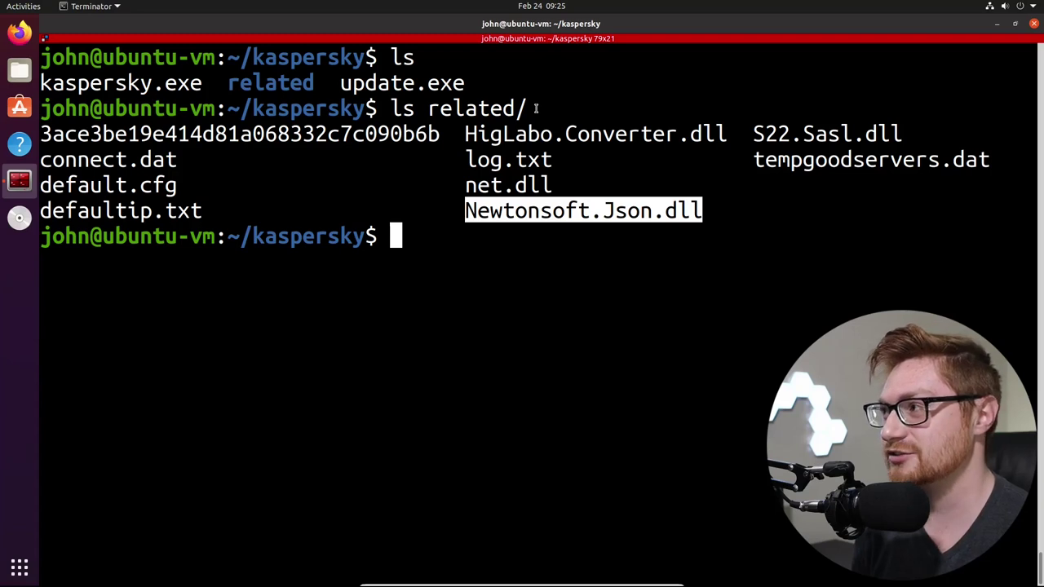
{"action": "double_click", "coordinate": [792, 129]}
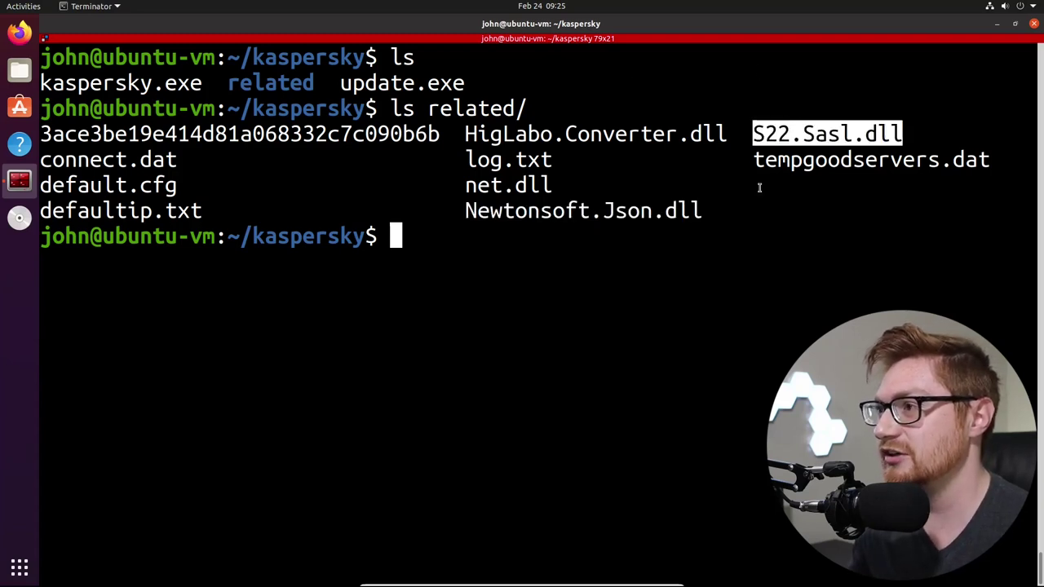
{"action": "left_click", "coordinate": [722, 254]}
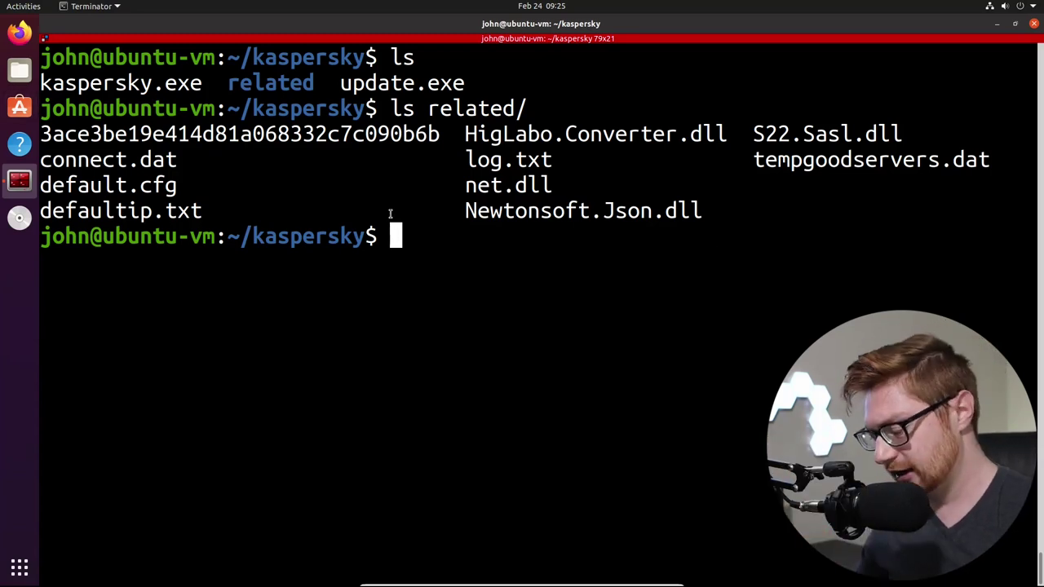
{"action": "key", "text": "alt+Tab"}
{"action": "left_click", "coordinate": [715, 288]}
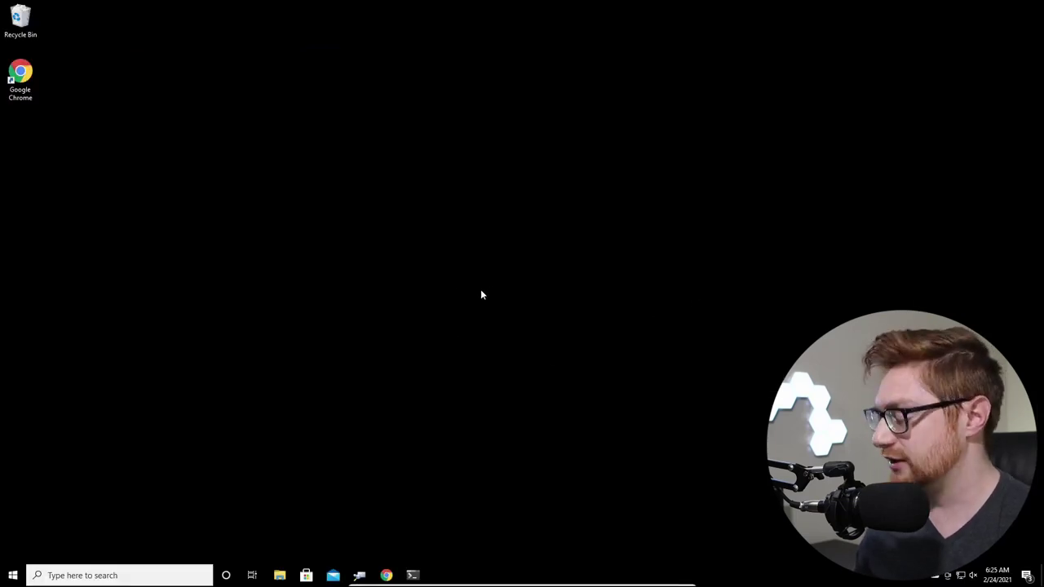
{"action": "key", "text": "alt+Tab"}
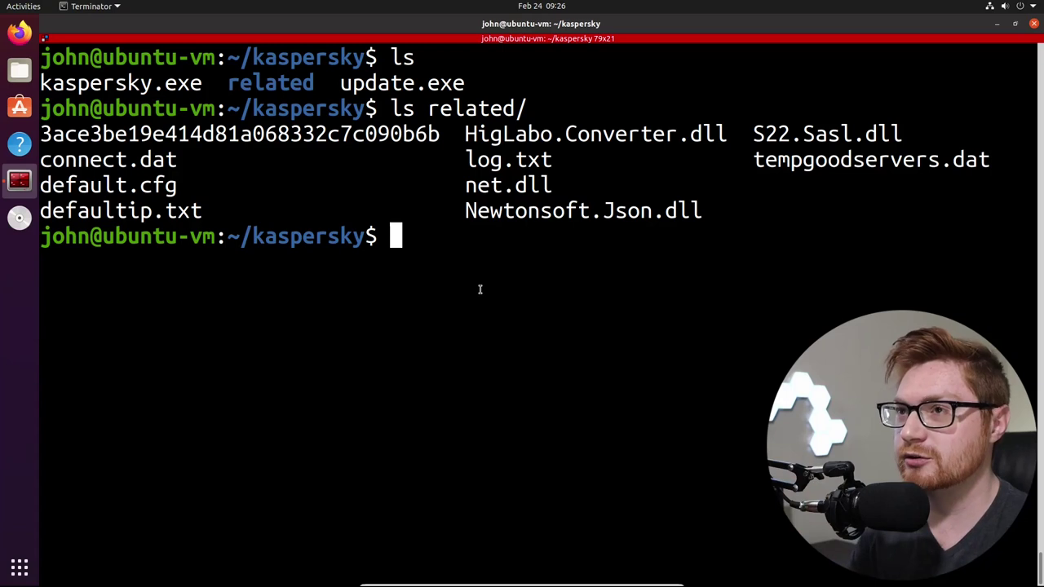
Run file * to identify every file's type.
{"action": "type", "text": "file *"}
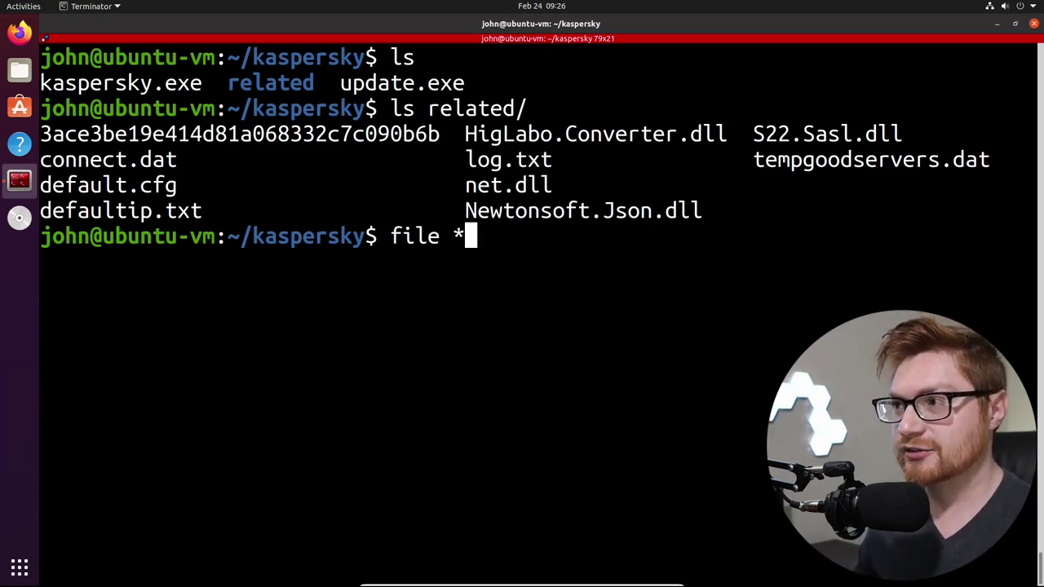
{"action": "key", "text": "Return"}
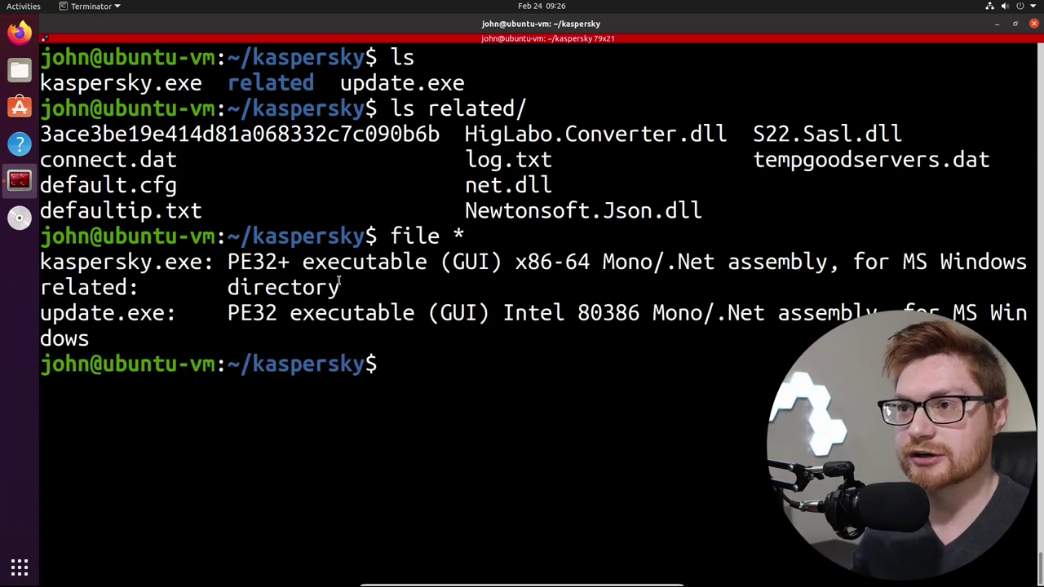
{"action": "left_click_drag", "start_coordinate": [202, 261], "coordinate": [39, 262]}
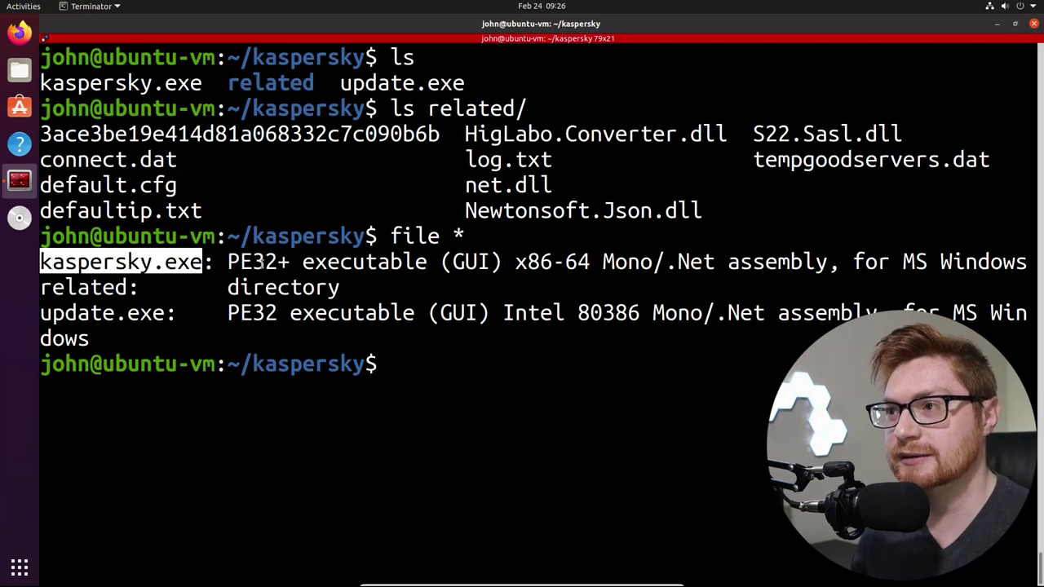
{"action": "left_click", "coordinate": [292, 262]}
Highlight kaspersky.exe's PE32+ Mono/.Net type and update.exe's executable type.
{"action": "left_click_drag", "start_coordinate": [229, 261], "coordinate": [427, 263]}
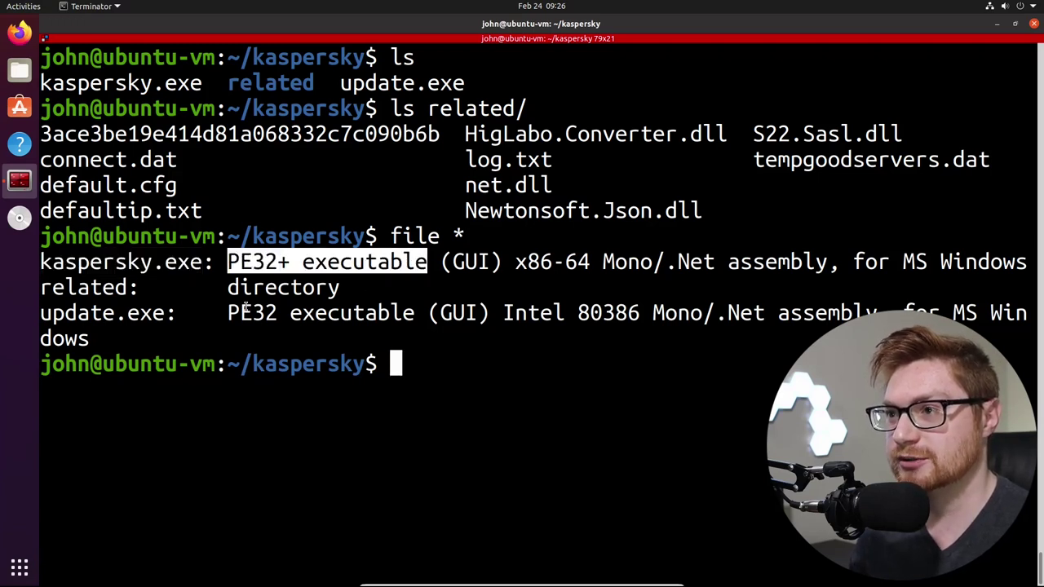
{"action": "left_click_drag", "start_coordinate": [239, 313], "coordinate": [377, 313]}
{"action": "left_click_drag", "start_coordinate": [601, 261], "coordinate": [718, 262]}
{"action": "left_click", "coordinate": [662, 263]}
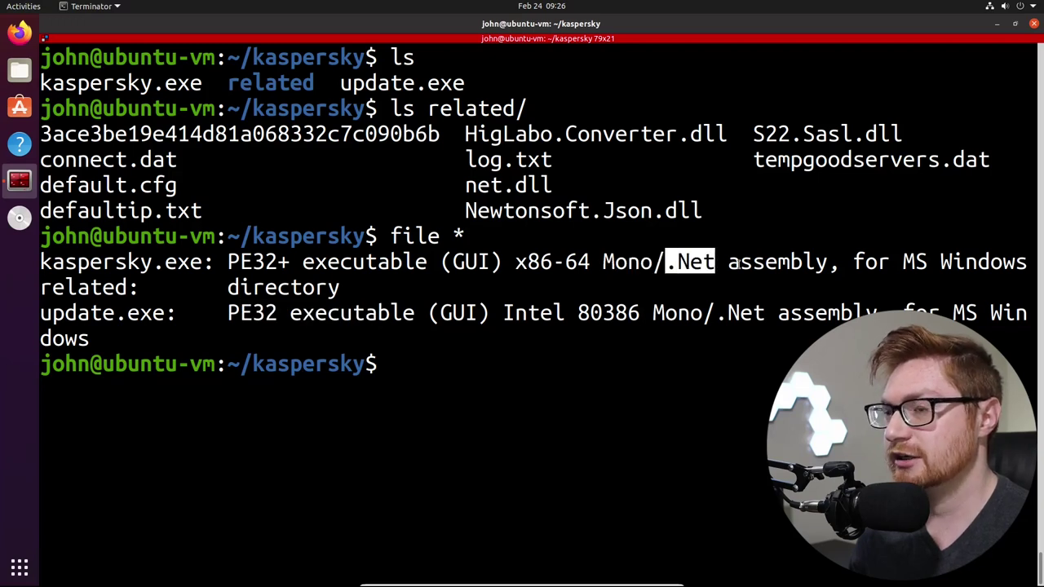